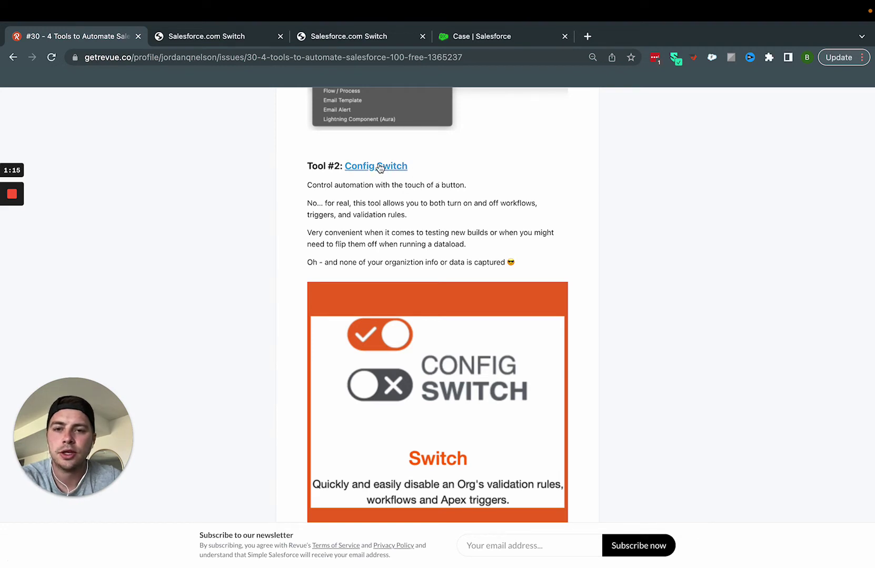
Log in to the Pizza Planet org in Salesforce Switch with Environment kept at Production
{"action": "left_click", "coordinate": [221, 37]}
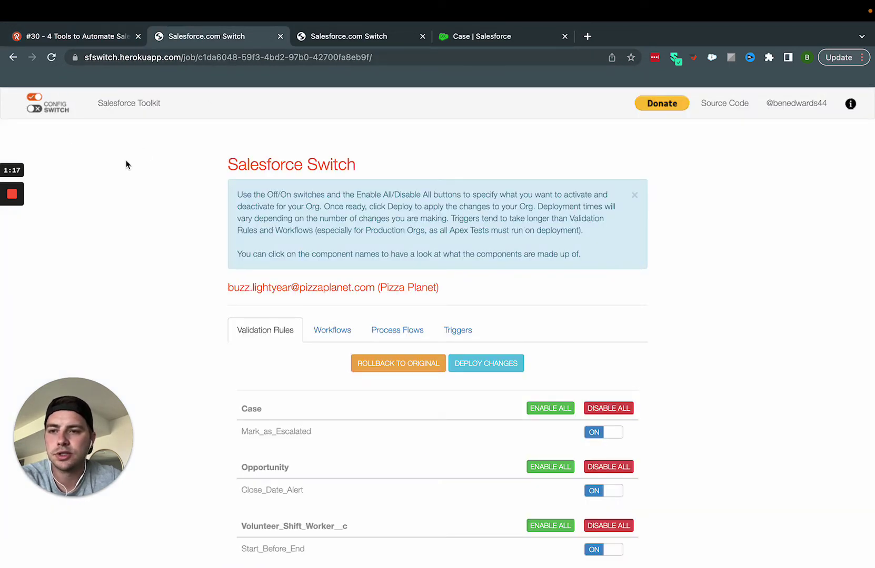
{"action": "left_click", "coordinate": [47, 107]}
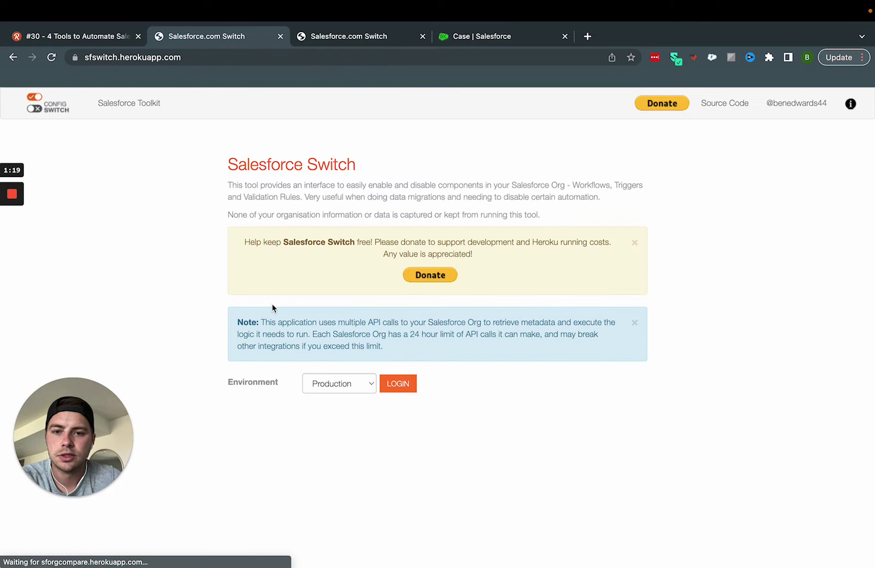
{"action": "left_click", "coordinate": [350, 387]}
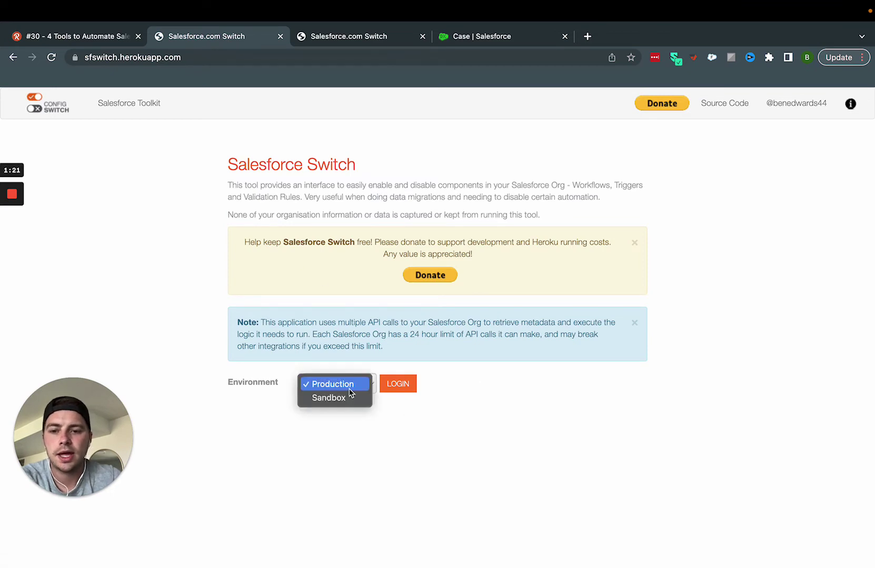
{"action": "left_click", "coordinate": [345, 386]}
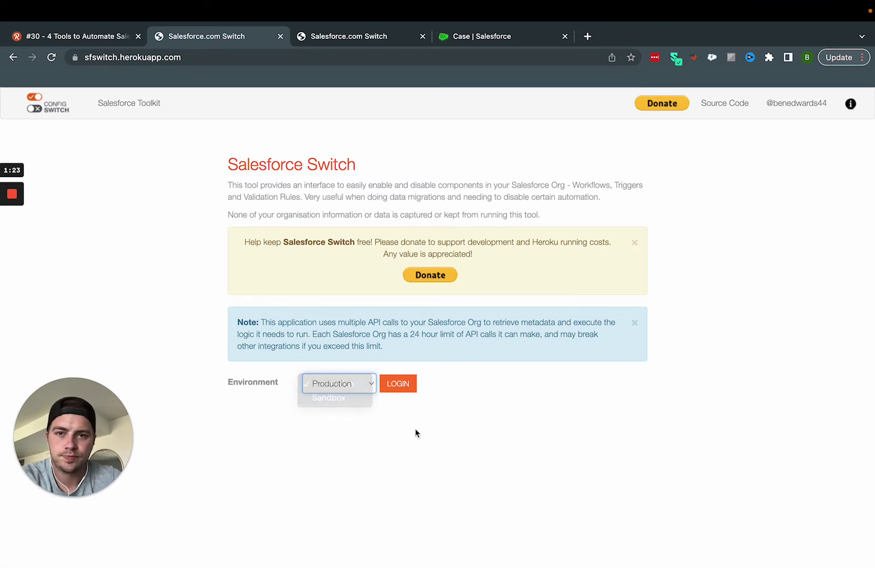
{"action": "left_click", "coordinate": [433, 413]}
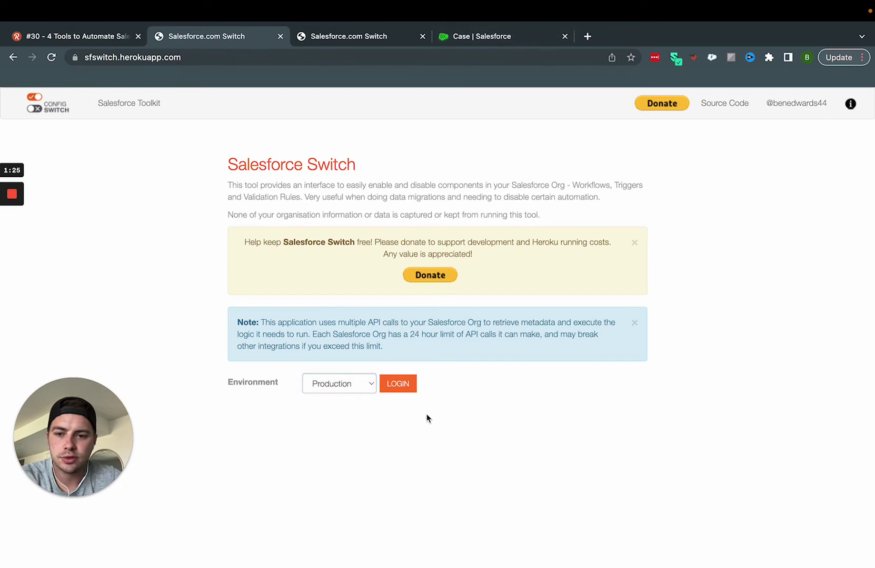
{"action": "left_click", "coordinate": [407, 384]}
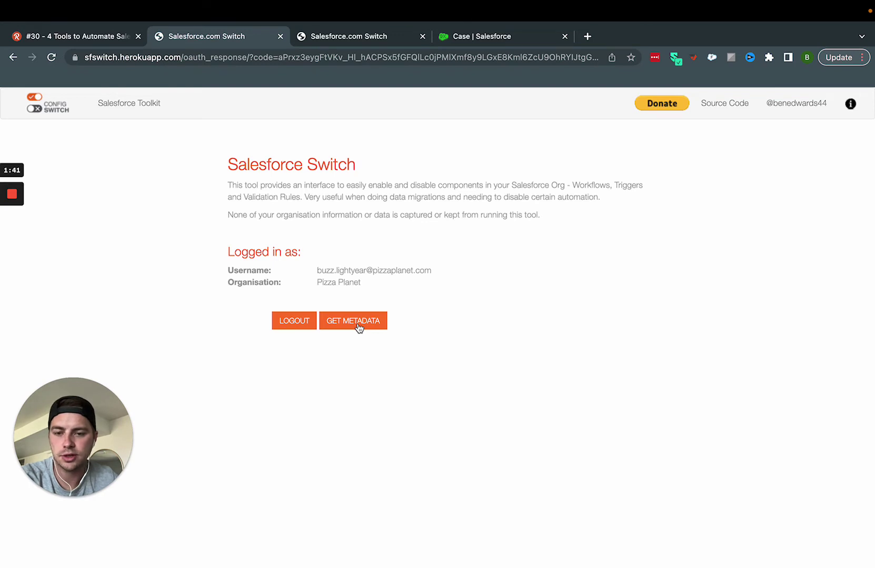
Retrieve the Pizza Planet org's automation metadata with Get Metadata
{"action": "left_click", "coordinate": [358, 323]}
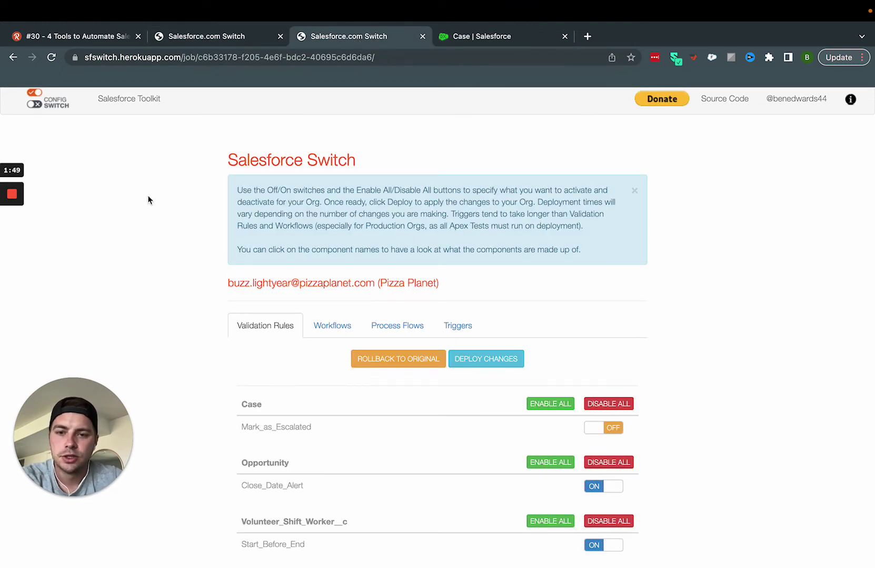
{"action": "left_click_drag", "start_coordinate": [219, 284], "coordinate": [397, 299]}
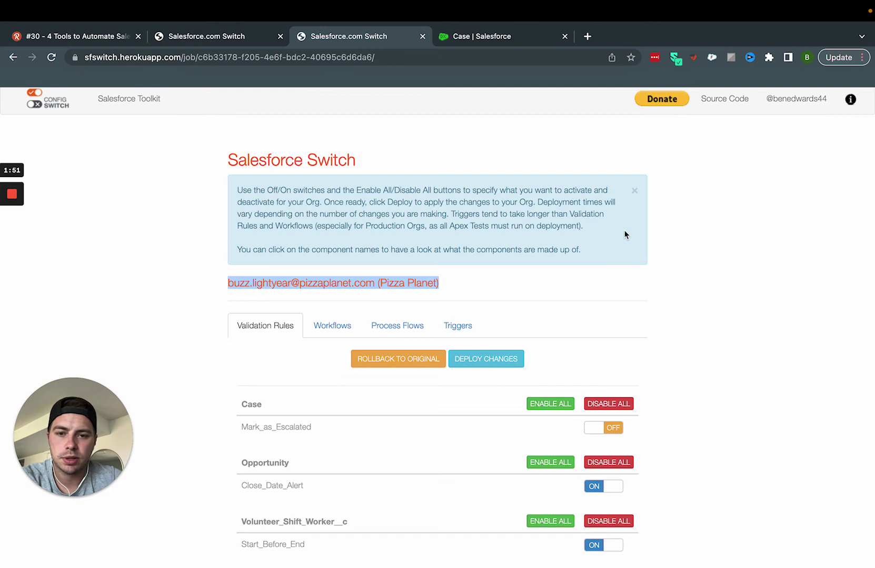
{"action": "left_click", "coordinate": [520, 298]}
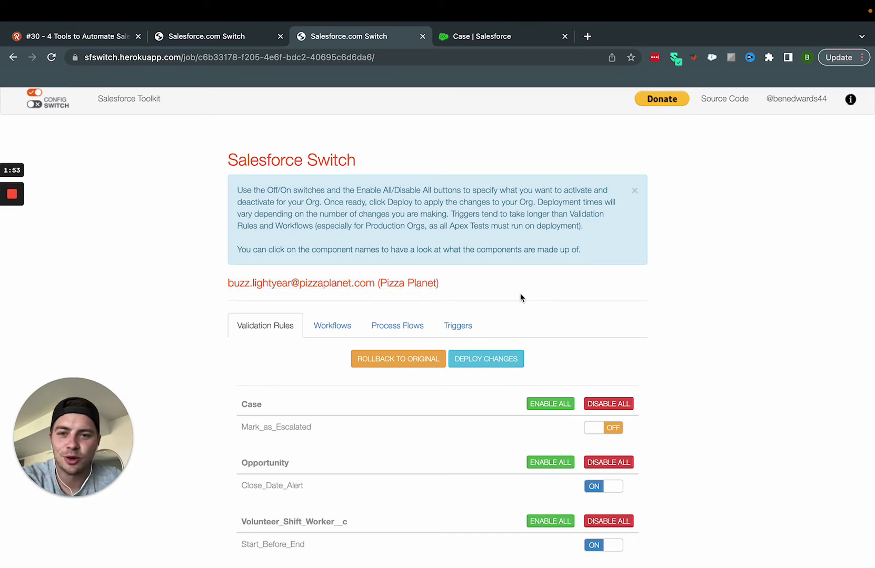
Browse the Workflows, Process Flows and Triggers lists, then return to Validation Rules
{"action": "left_click", "coordinate": [314, 328]}
{"action": "left_click", "coordinate": [399, 326]}
{"action": "left_click", "coordinate": [454, 327]}
{"action": "left_click", "coordinate": [394, 326]}
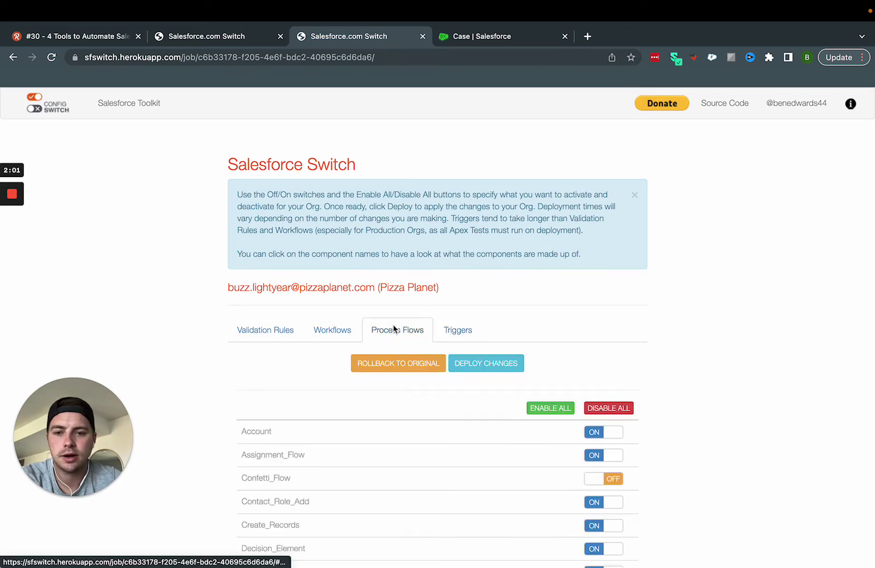
{"action": "scroll", "coordinate": [424, 436], "scroll_direction": "down", "scroll_amount": 5}
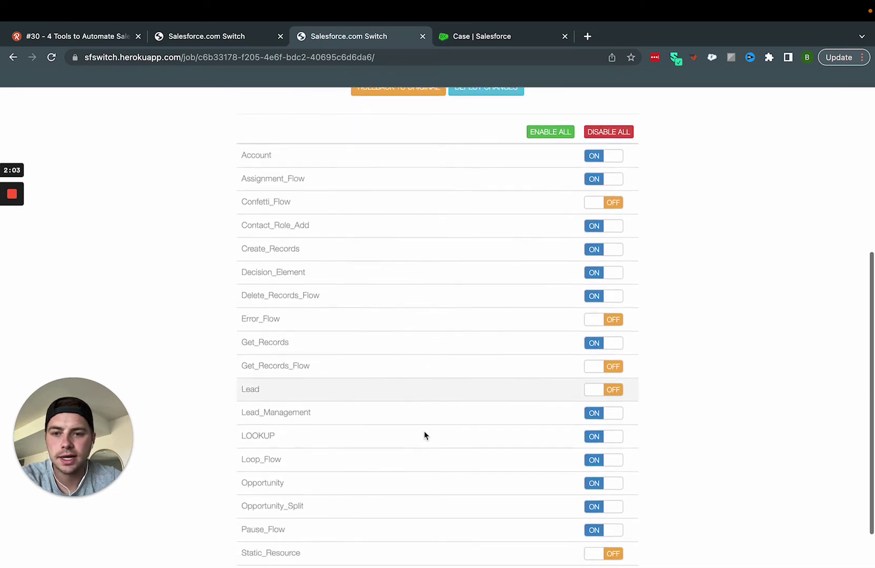
{"action": "scroll", "coordinate": [413, 332], "scroll_direction": "up", "scroll_amount": 4}
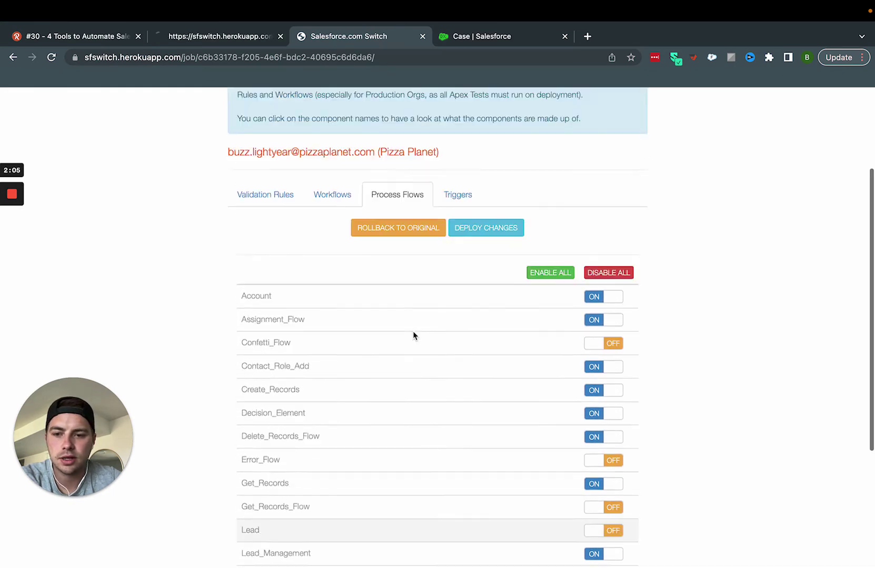
{"action": "scroll", "coordinate": [412, 330], "scroll_direction": "up", "scroll_amount": 3}
{"action": "scroll", "coordinate": [412, 330], "scroll_direction": "down", "scroll_amount": 6}
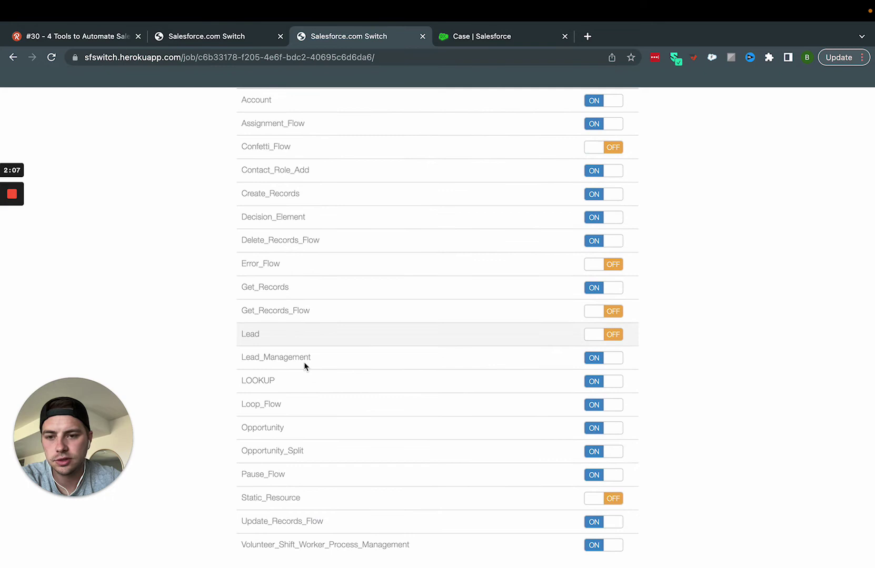
{"action": "scroll", "coordinate": [344, 367], "scroll_direction": "up", "scroll_amount": 4}
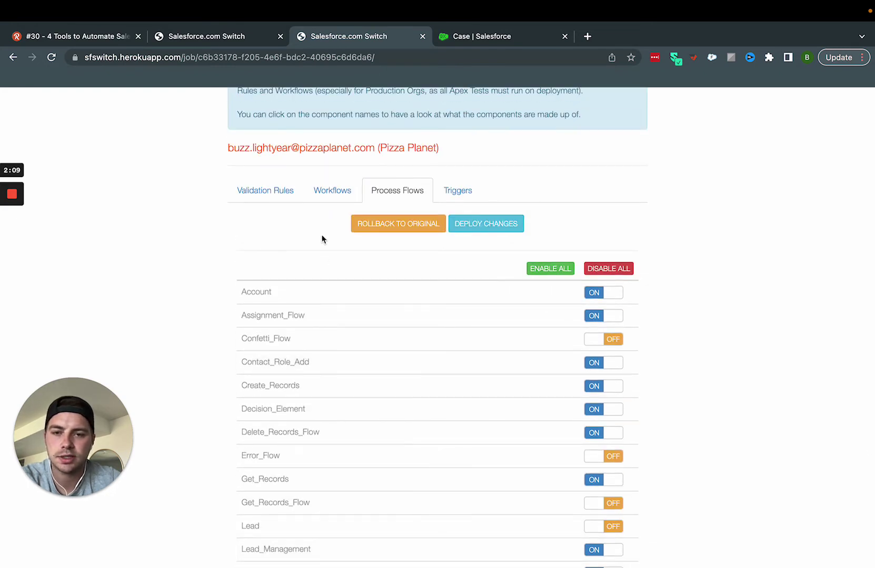
{"action": "left_click", "coordinate": [332, 190]}
{"action": "left_click", "coordinate": [273, 332]}
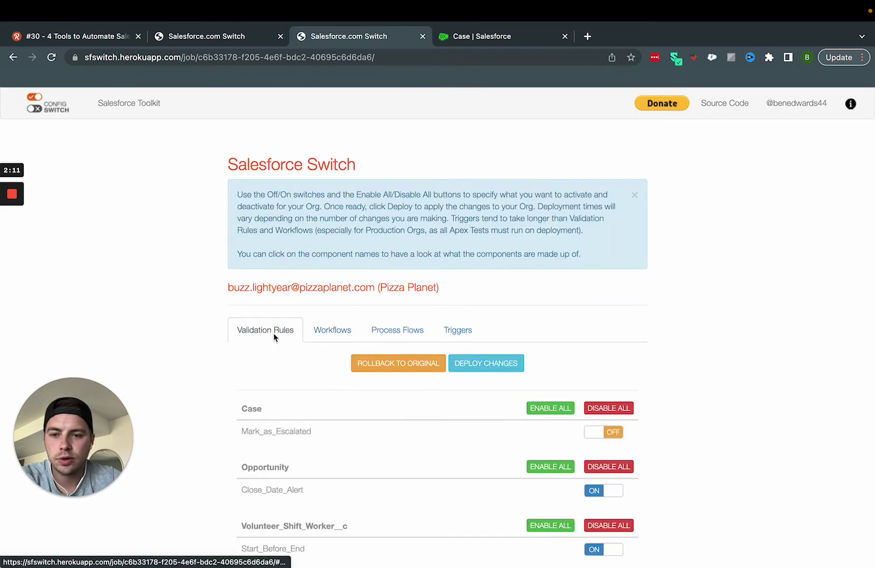
{"action": "scroll", "coordinate": [313, 420], "scroll_direction": "down", "scroll_amount": 1}
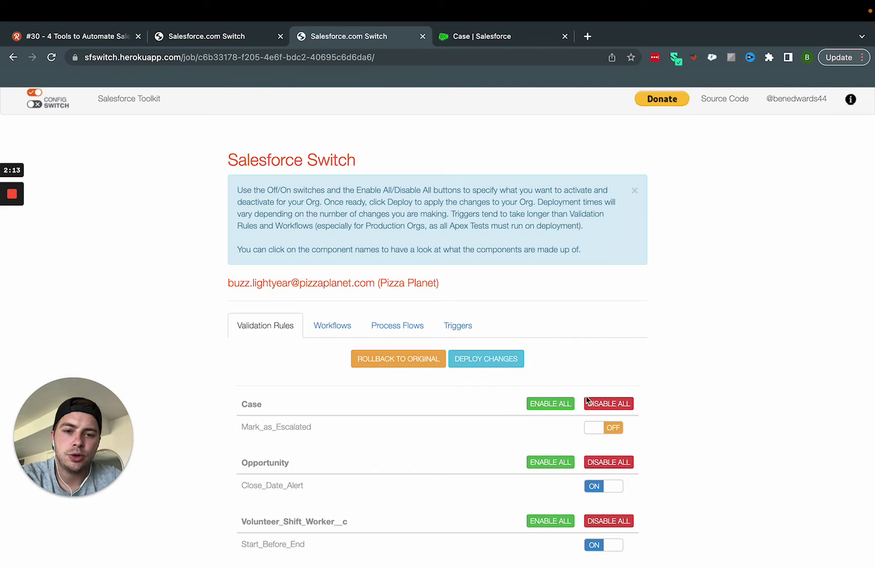
{"action": "left_click", "coordinate": [612, 432]}
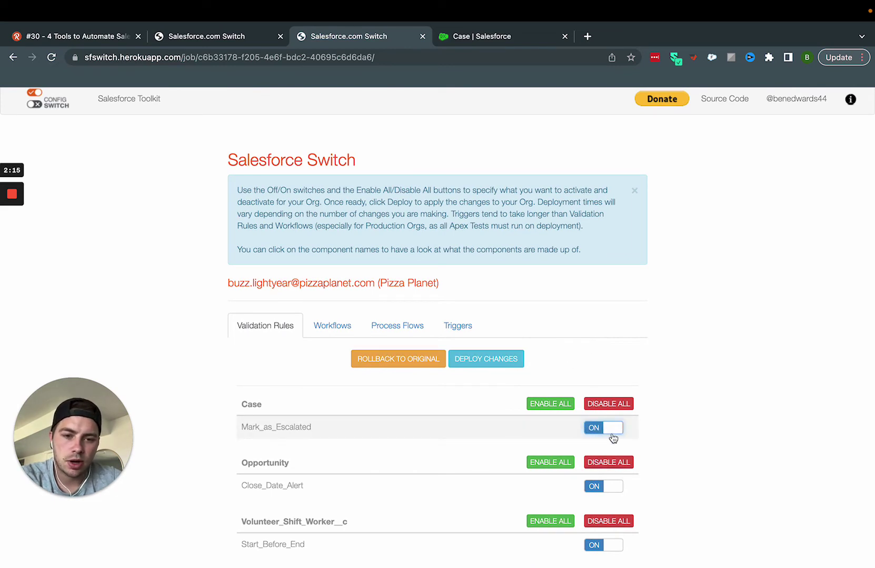
{"action": "left_click", "coordinate": [612, 430]}
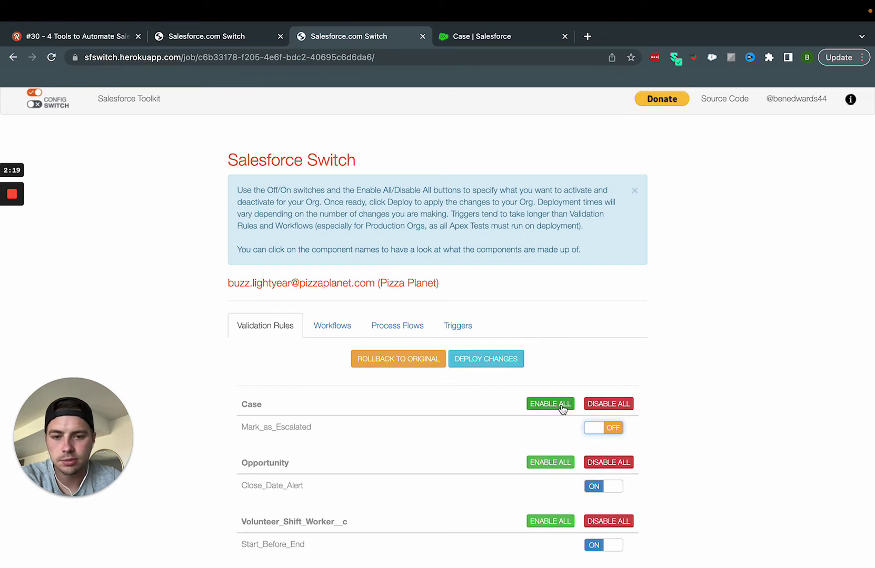
{"action": "left_click", "coordinate": [608, 405]}
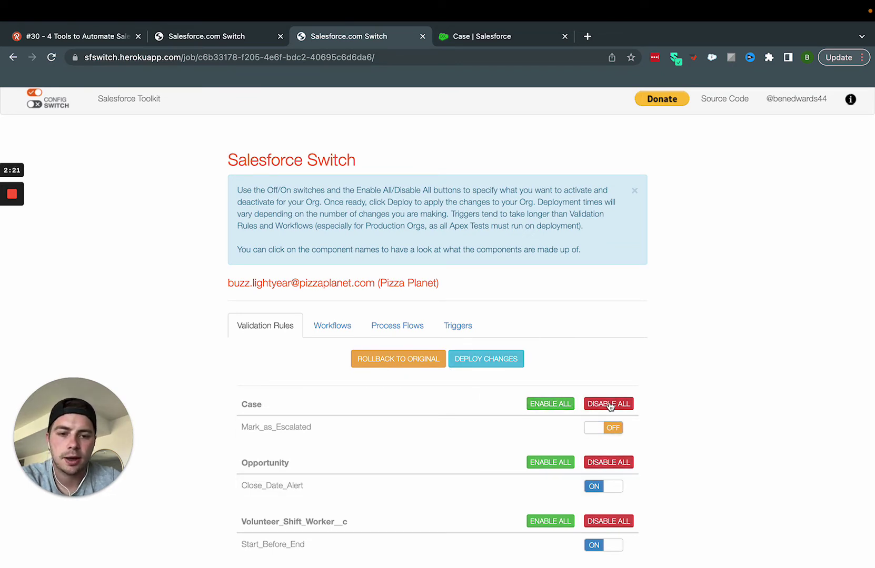
{"action": "scroll", "coordinate": [676, 474], "scroll_direction": "down", "scroll_amount": 1}
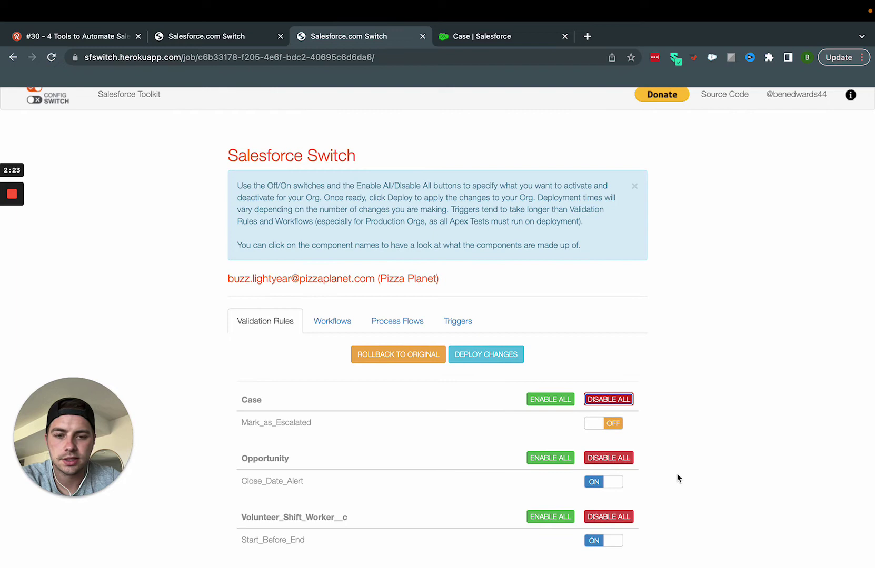
{"action": "scroll", "coordinate": [676, 473], "scroll_direction": "up", "scroll_amount": 1}
{"action": "left_click", "coordinate": [602, 486]}
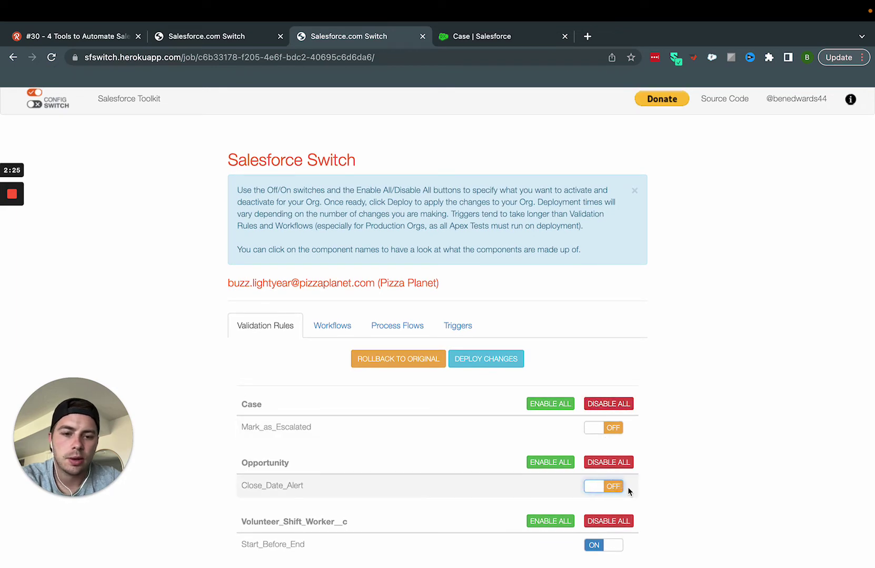
{"action": "left_click", "coordinate": [607, 550]}
{"action": "left_click", "coordinate": [606, 549]}
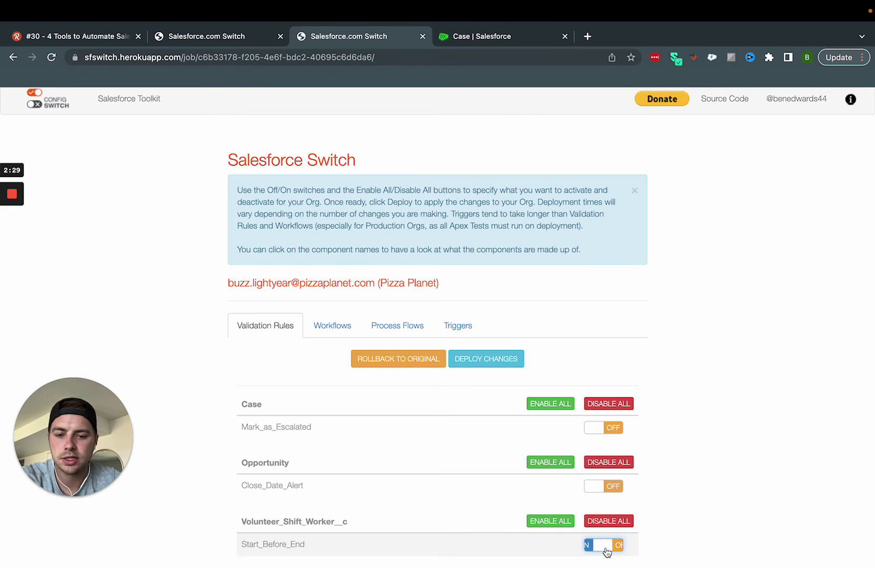
{"action": "left_click", "coordinate": [598, 490]}
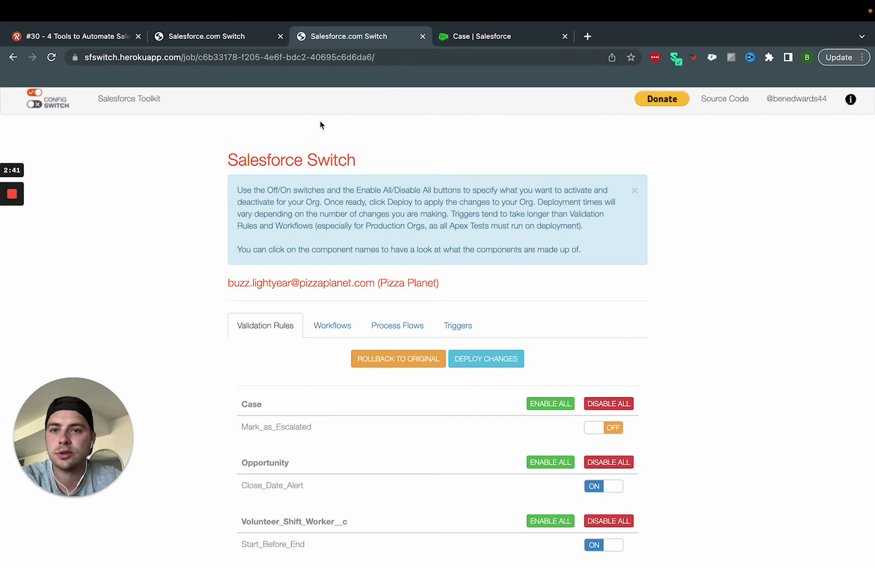
Show the Case object's Validation Rules list in Setup, with Mark_as_Escalated inactive
{"action": "left_click", "coordinate": [472, 37]}
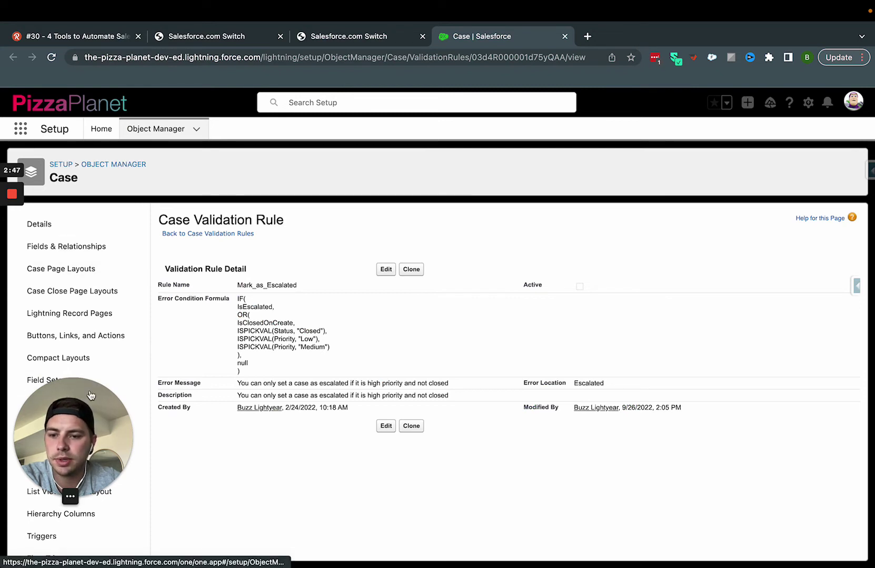
{"action": "scroll", "coordinate": [60, 500], "scroll_direction": "down", "scroll_amount": 1}
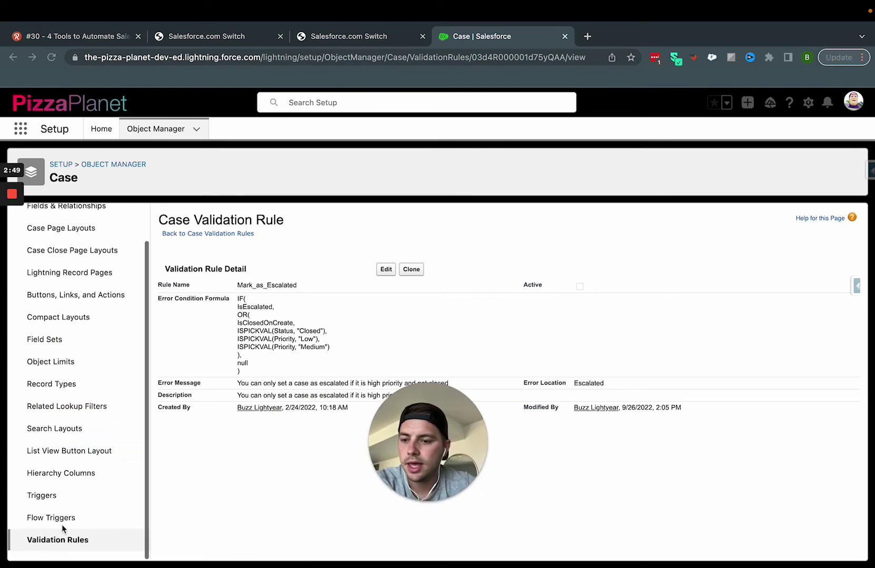
{"action": "left_click", "coordinate": [63, 538]}
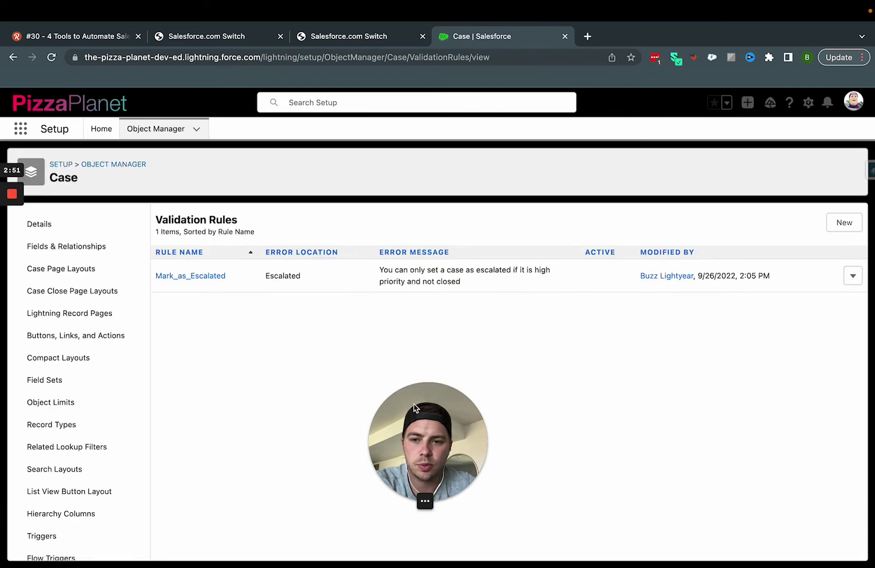
{"action": "left_click_drag", "start_coordinate": [414, 408], "coordinate": [59, 401]}
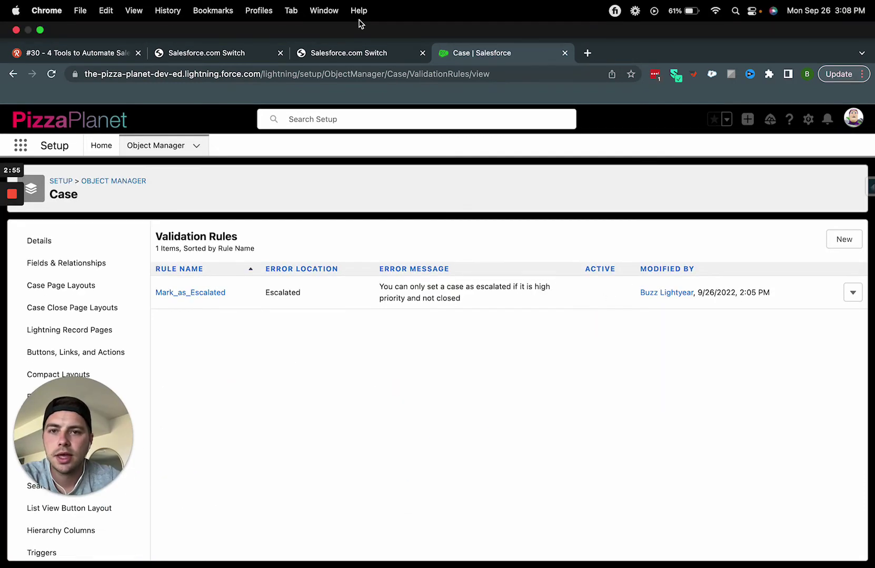
Switch the Mark_as_Escalated rule ON and reload the Setup validation rules page
{"action": "left_click", "coordinate": [346, 55]}
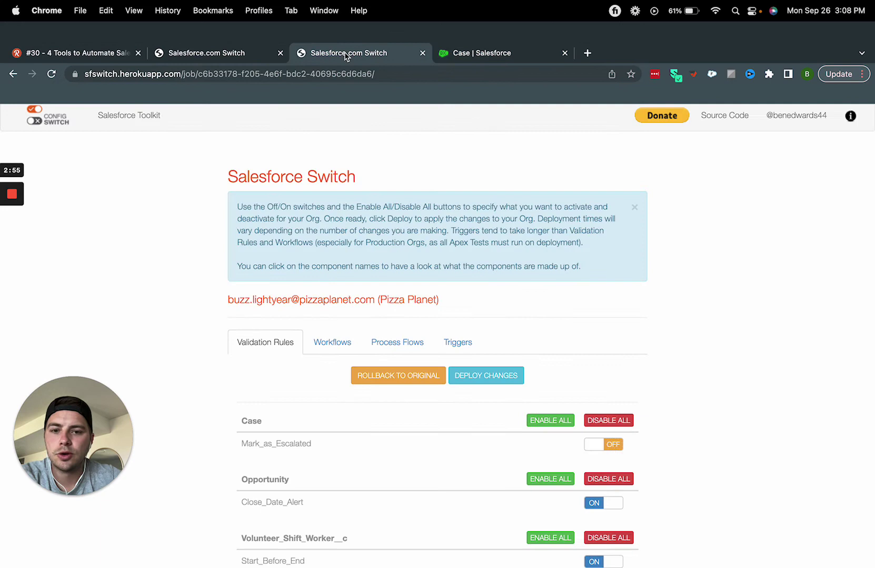
{"action": "left_click", "coordinate": [615, 427]}
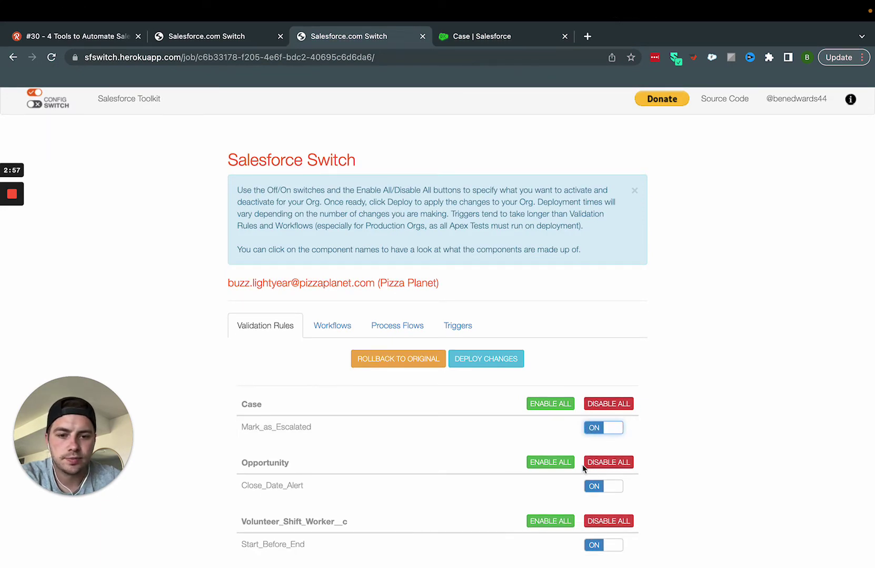
{"action": "left_click", "coordinate": [518, 42]}
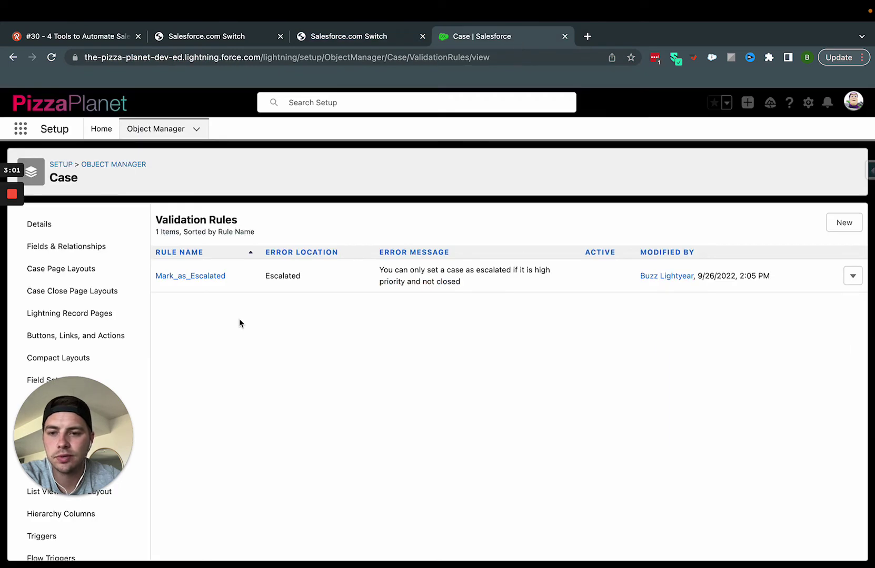
{"action": "key", "text": "super+r"}
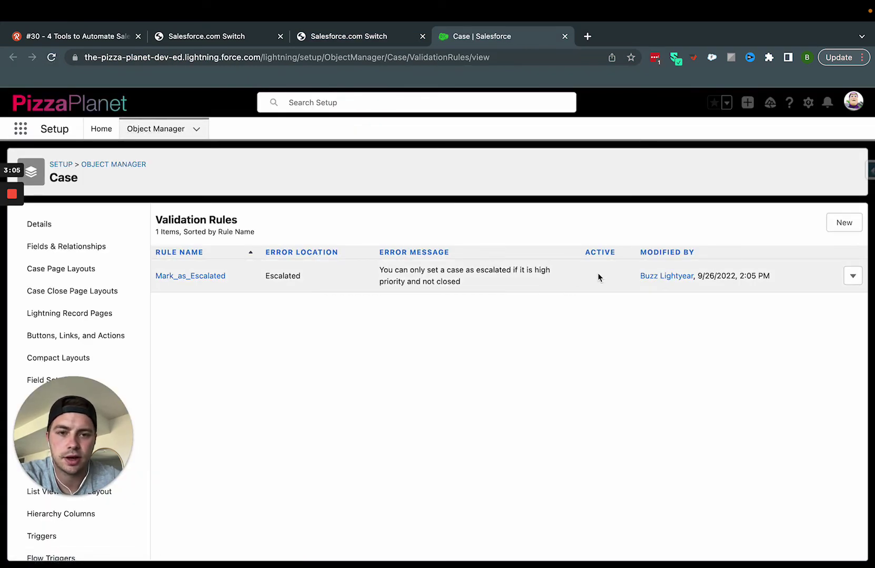
Toggle Close_Date_Alert off and back on, leaving it ON
{"action": "left_click", "coordinate": [346, 38]}
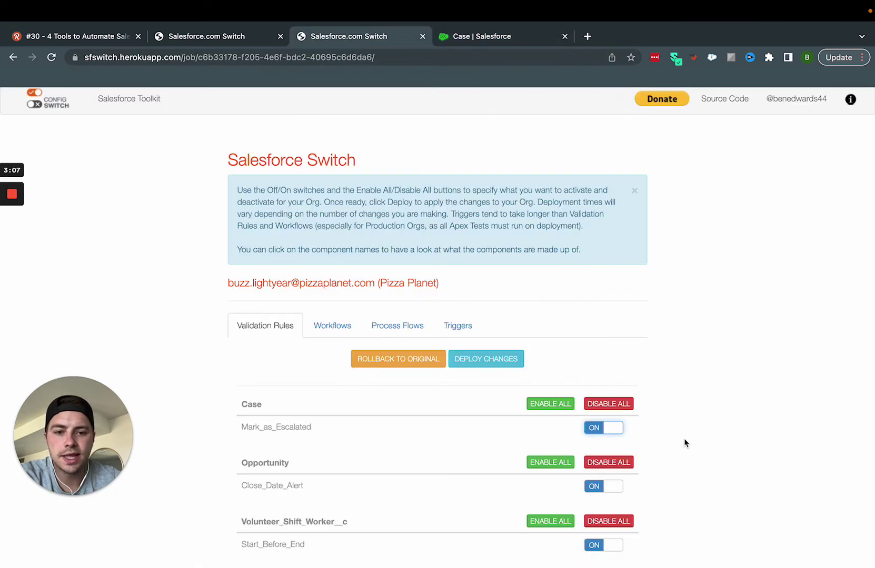
{"action": "left_click", "coordinate": [608, 494]}
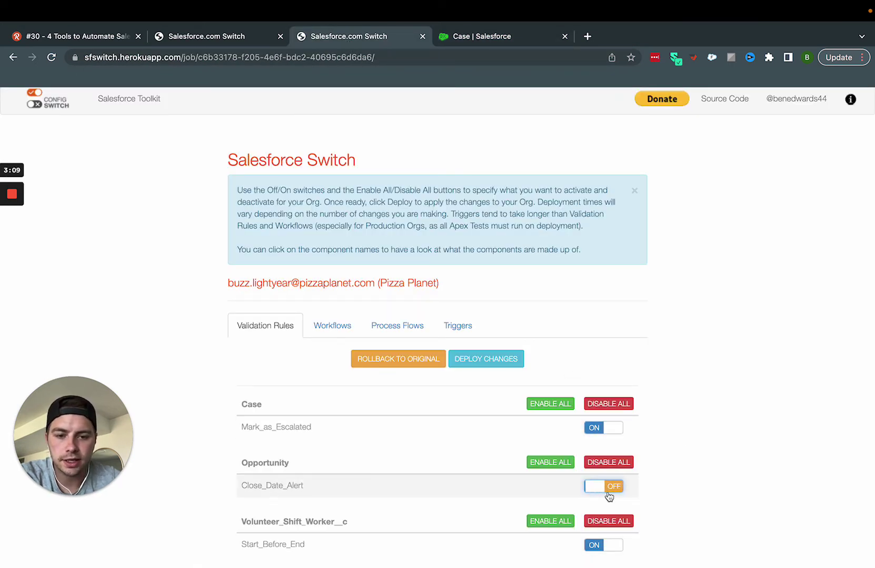
{"action": "left_click", "coordinate": [609, 495]}
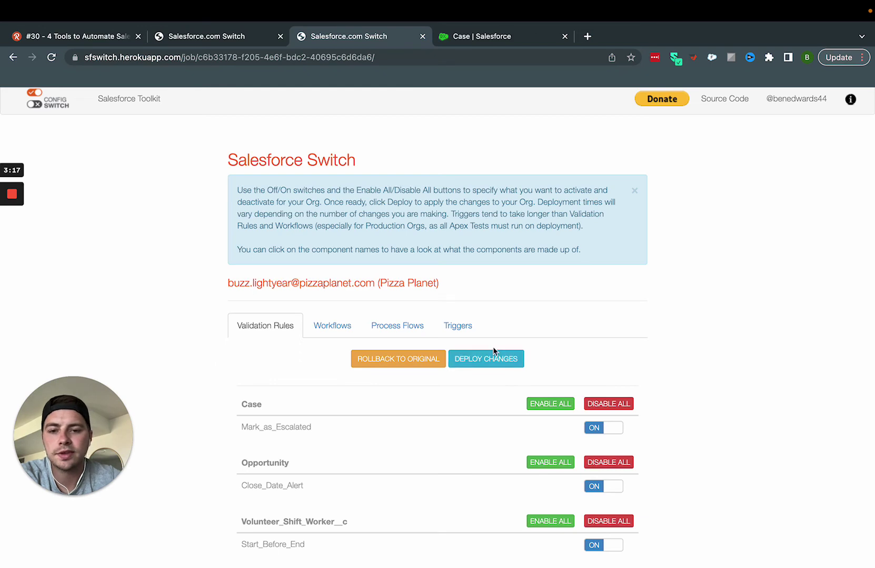
Keep Mark_as_Escalated ON, deploy the changes, and close the Complete dialog
{"action": "left_click", "coordinate": [606, 434]}
{"action": "left_click", "coordinate": [608, 432]}
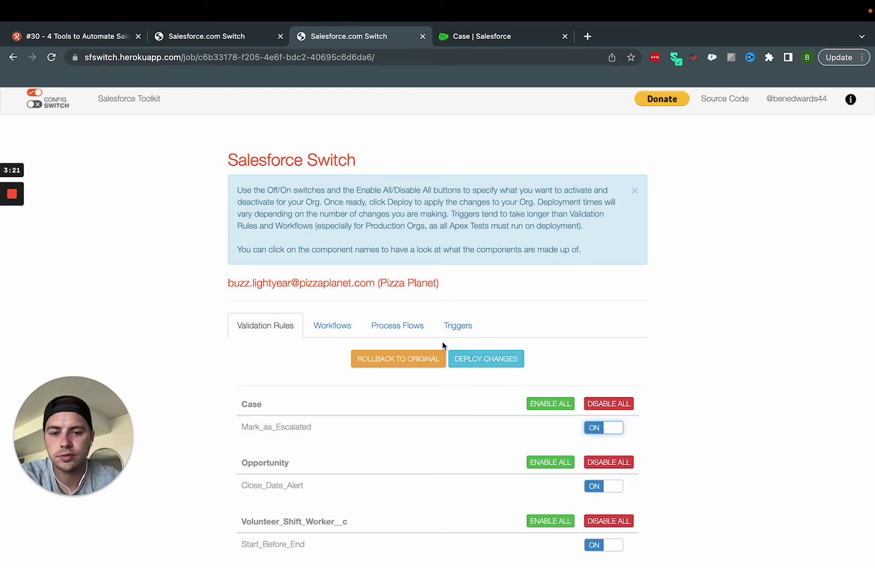
{"action": "left_click", "coordinate": [473, 360]}
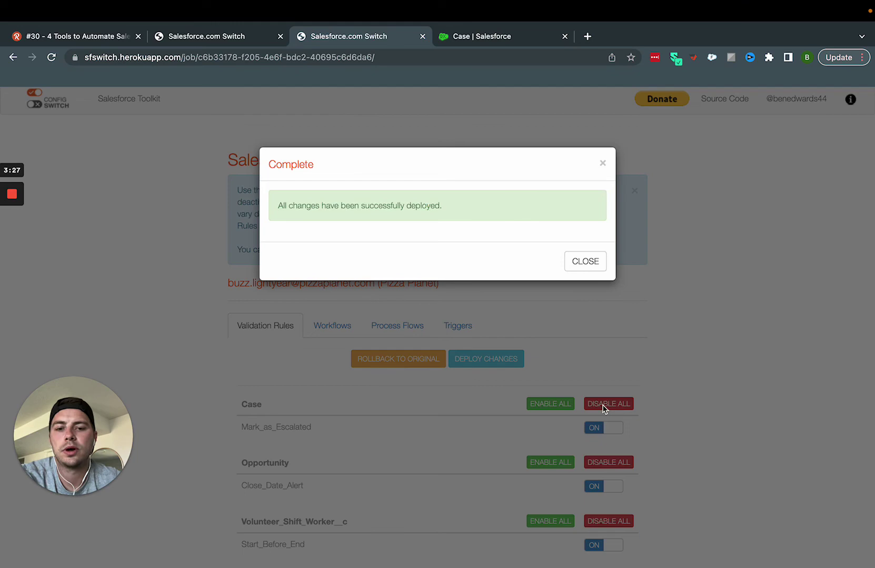
{"action": "left_click", "coordinate": [577, 260]}
Reload Setup's Case Validation Rules list to confirm Mark_as_Escalated is now active
{"action": "left_click", "coordinate": [470, 54]}
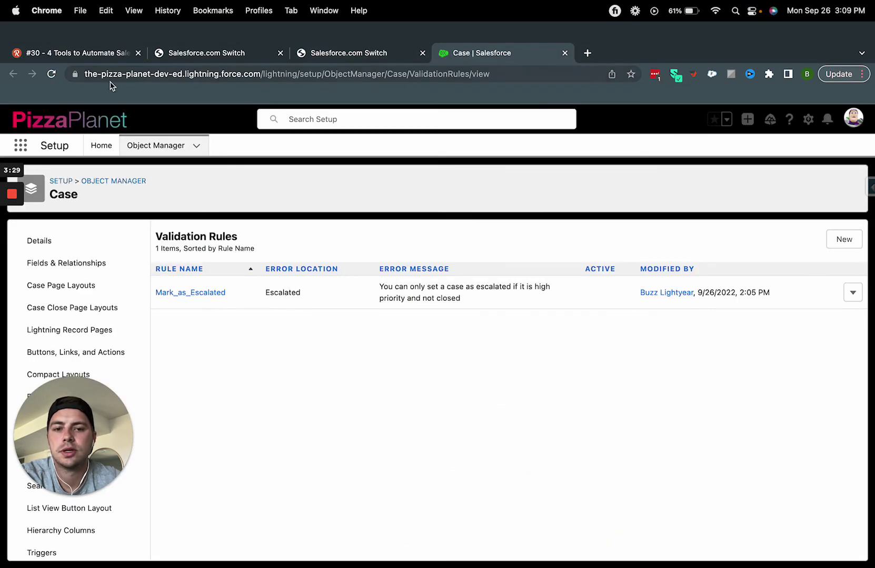
{"action": "left_click", "coordinate": [51, 74]}
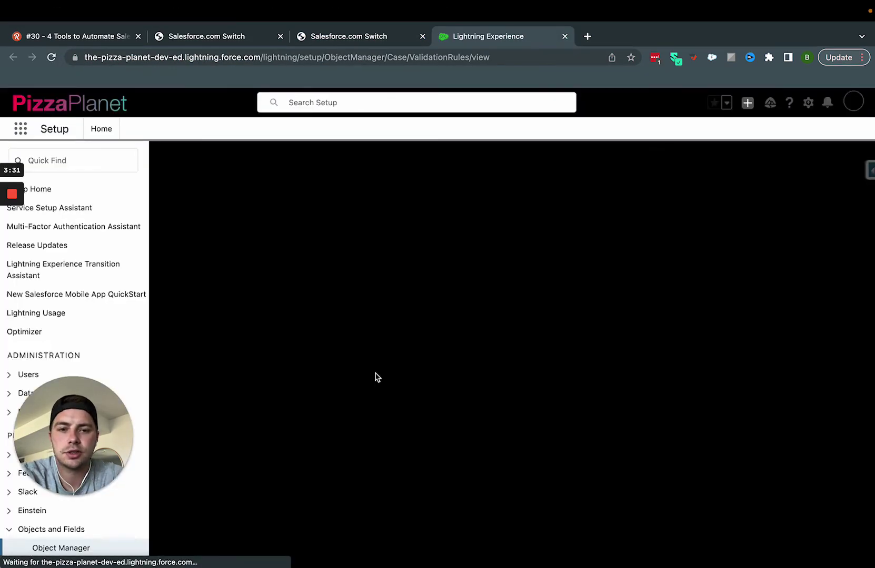